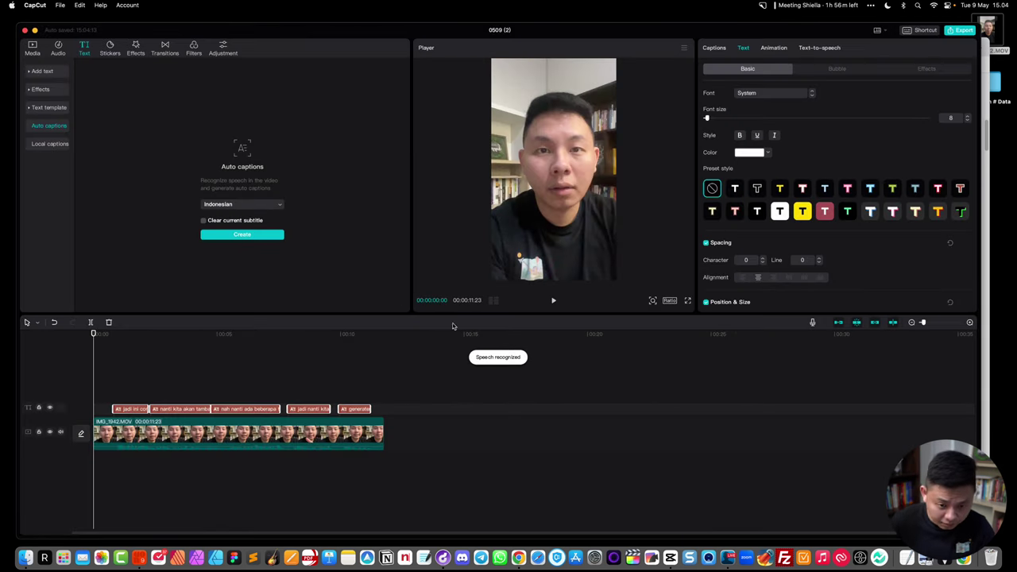
Preview the generated captions on the video and set the font of all captions to Inter-Bold.
click(553, 301)
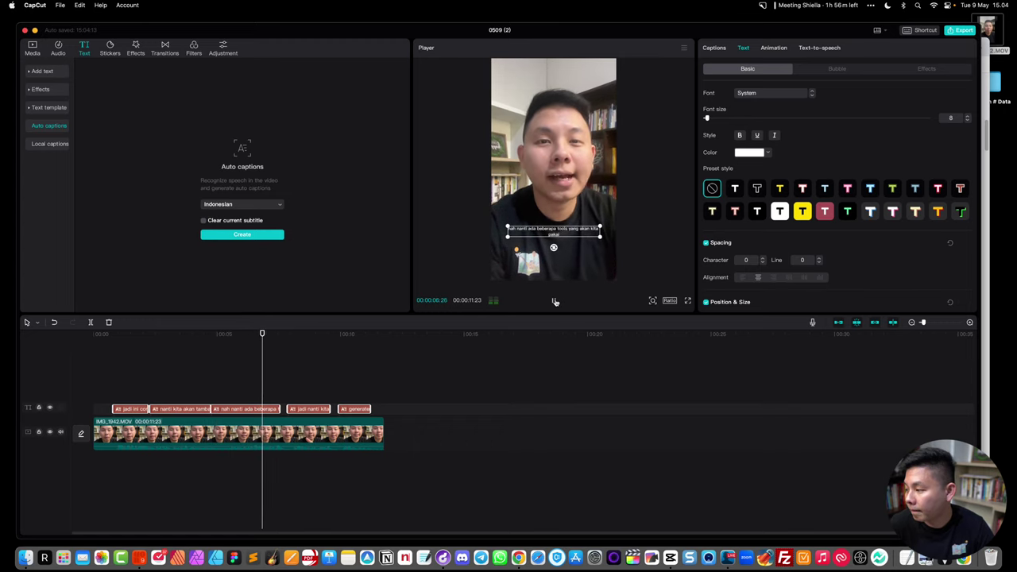
click(555, 301)
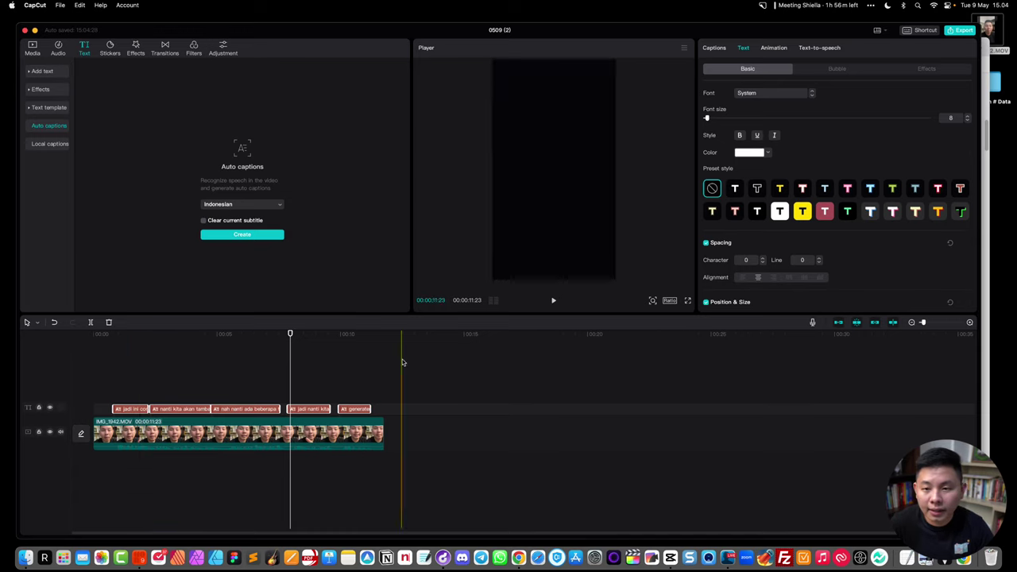
click(223, 410)
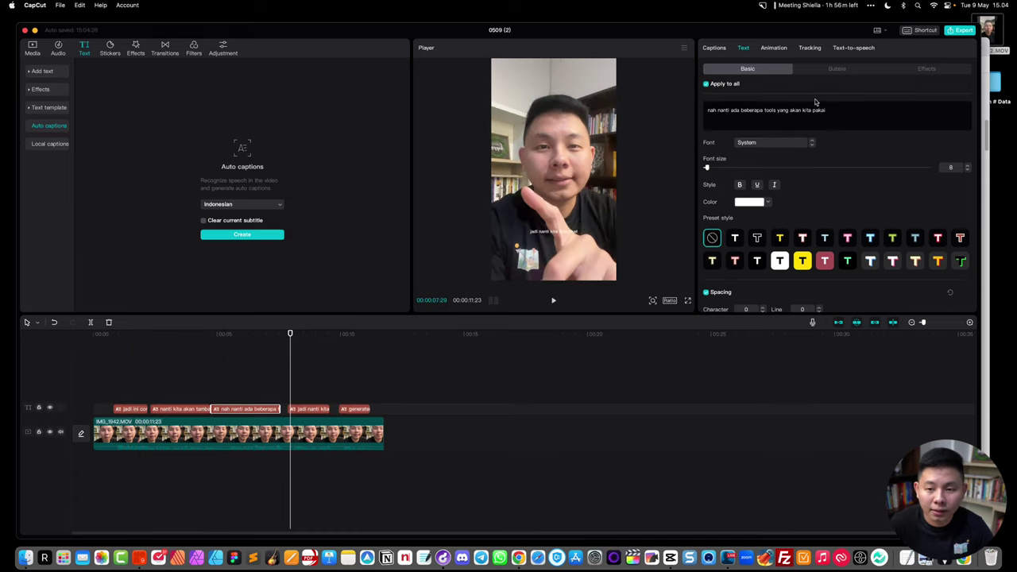
click(805, 112)
key(super+a)
click(775, 144)
click(762, 169)
click(774, 143)
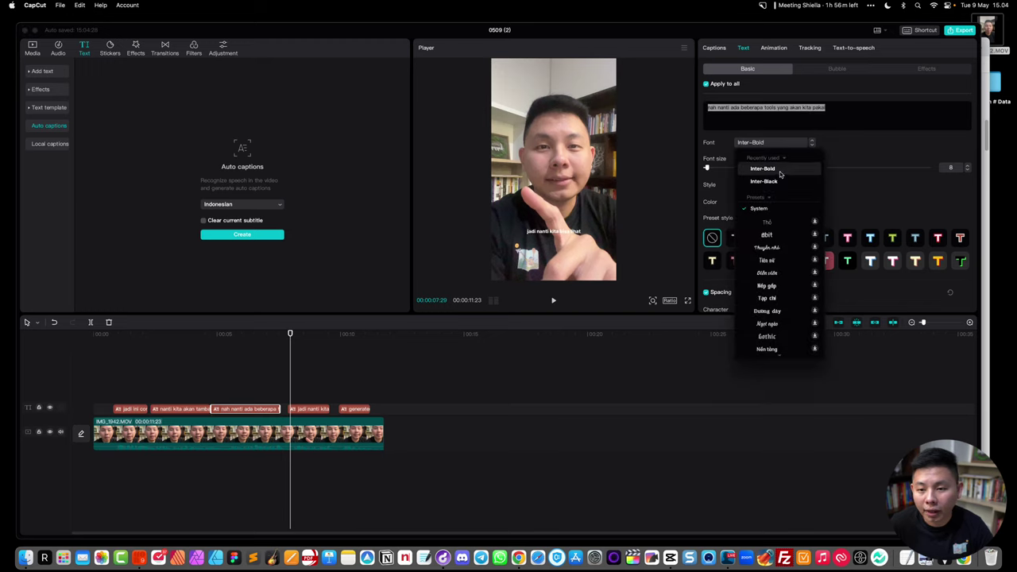
click(780, 172)
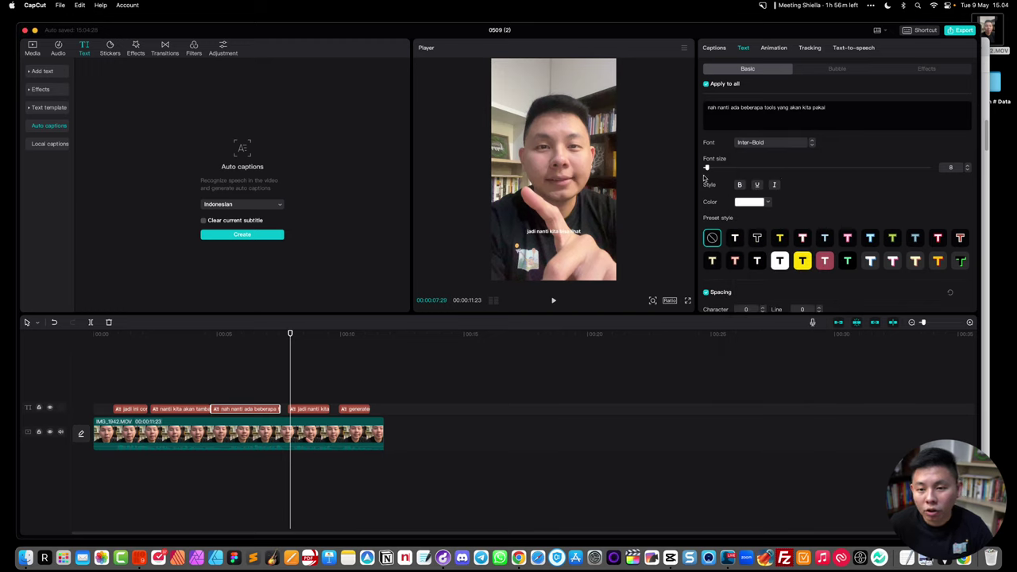
Enlarge all captions to font size 20 and apply the preset style with black text on a yellow background.
drag(706, 167, 715, 171)
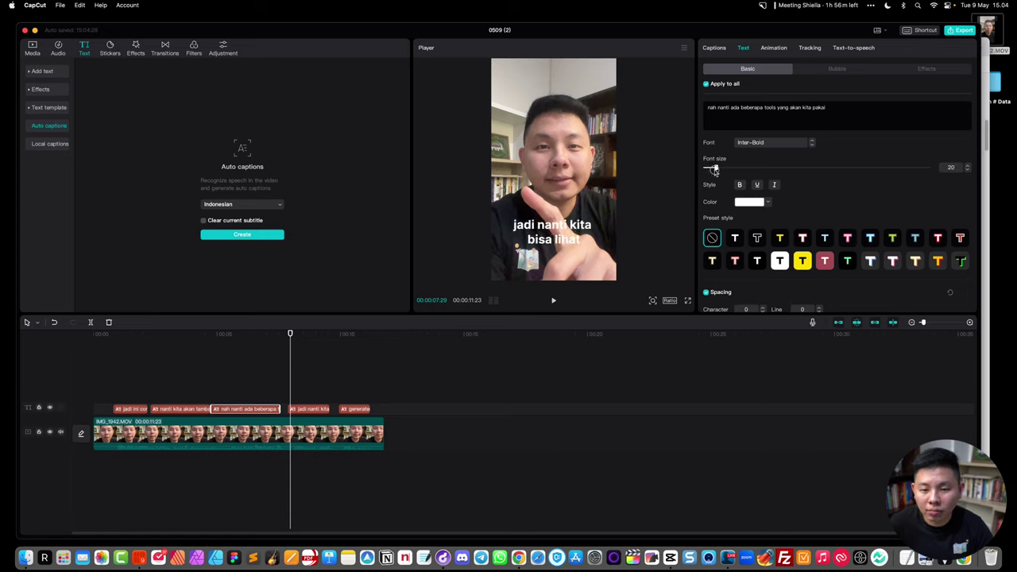
click(780, 262)
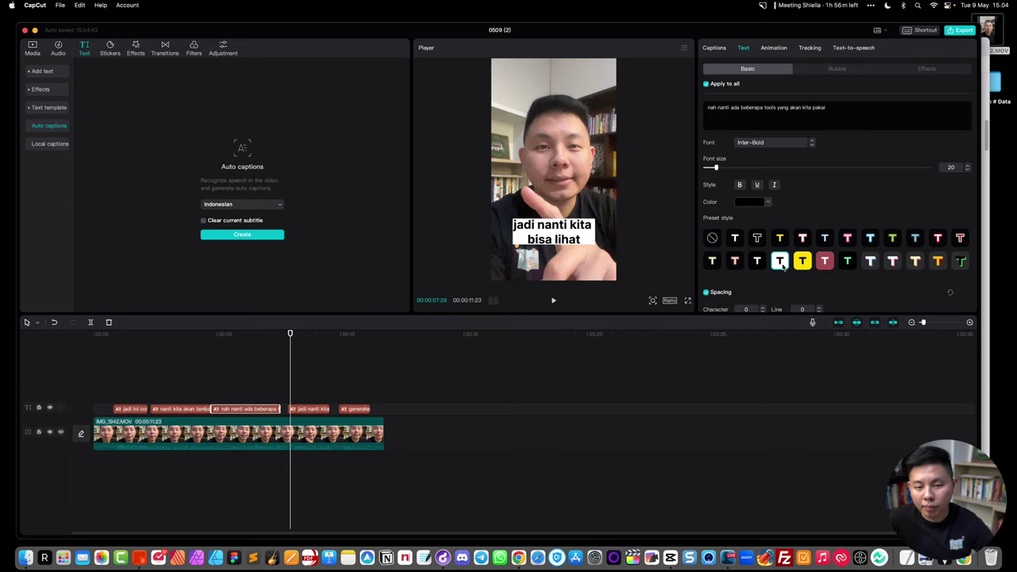
click(802, 263)
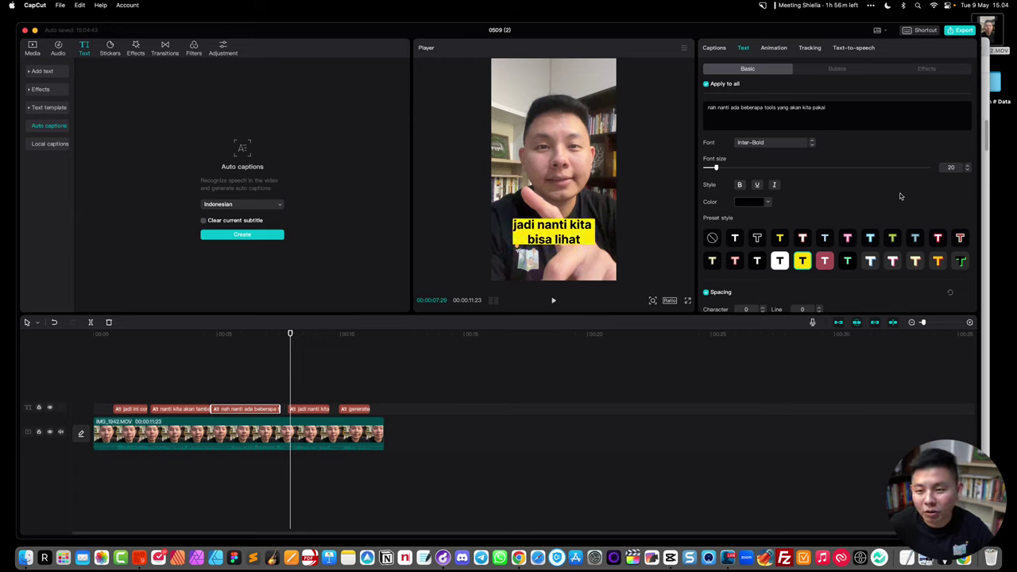
click(832, 70)
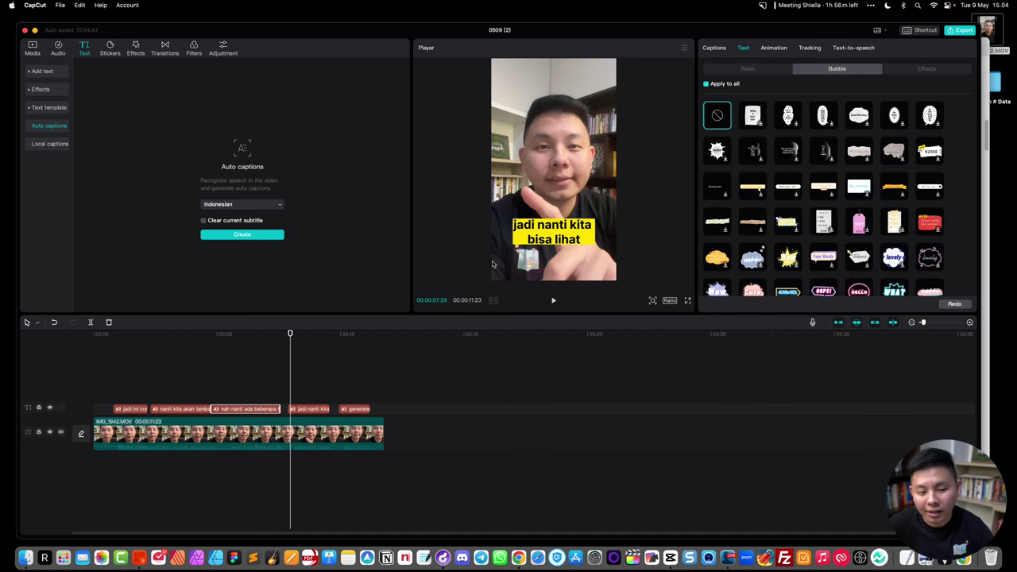
Play the video to check the styled captions and review the export settings without exporting.
click(101, 400)
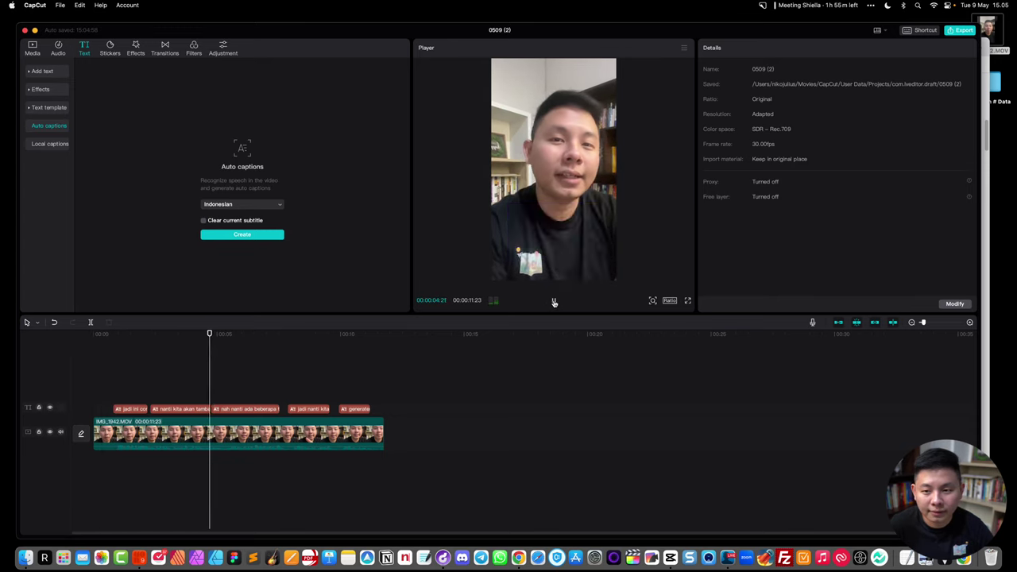
click(554, 301)
click(971, 32)
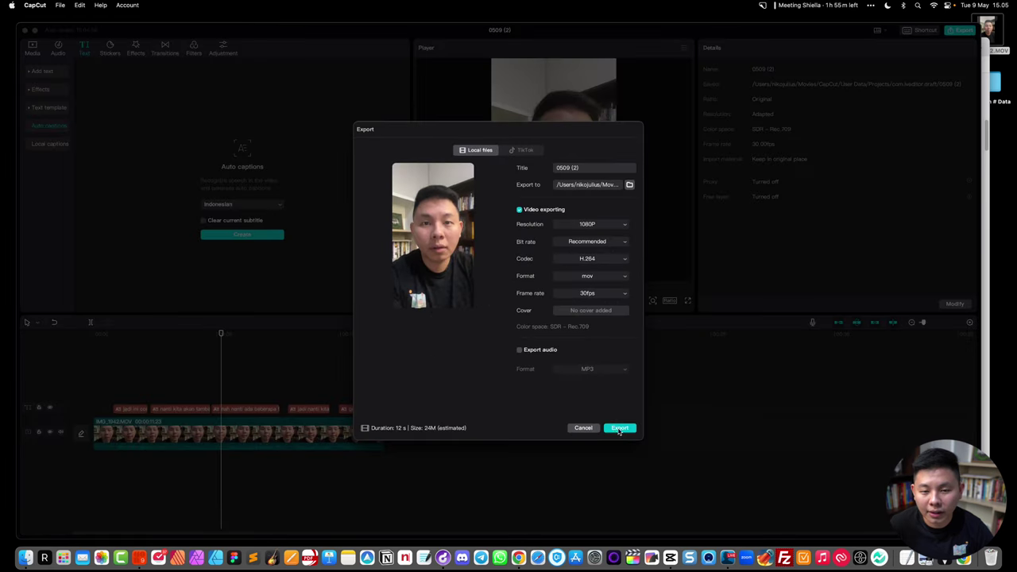
click(587, 430)
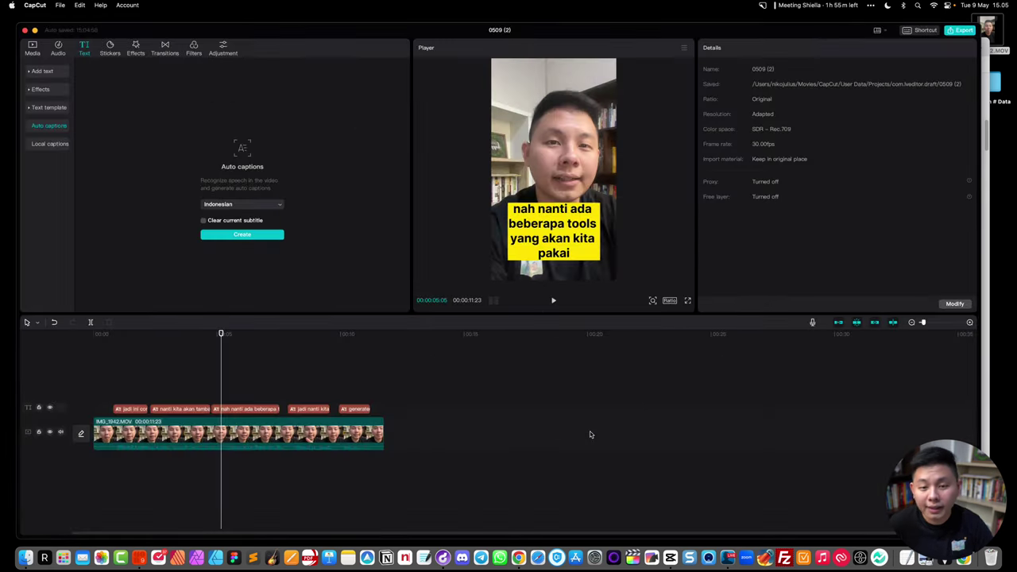
Shrink the yellow caption and move it lower on the video, below the speaker's face.
click(553, 238)
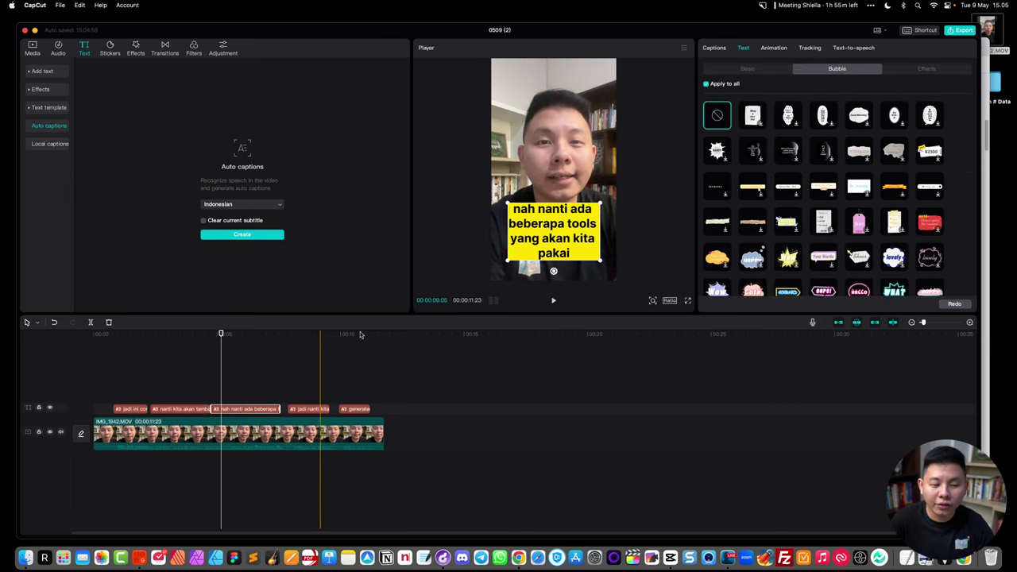
drag(601, 205, 597, 214)
drag(591, 256, 566, 247)
click(577, 248)
click(661, 204)
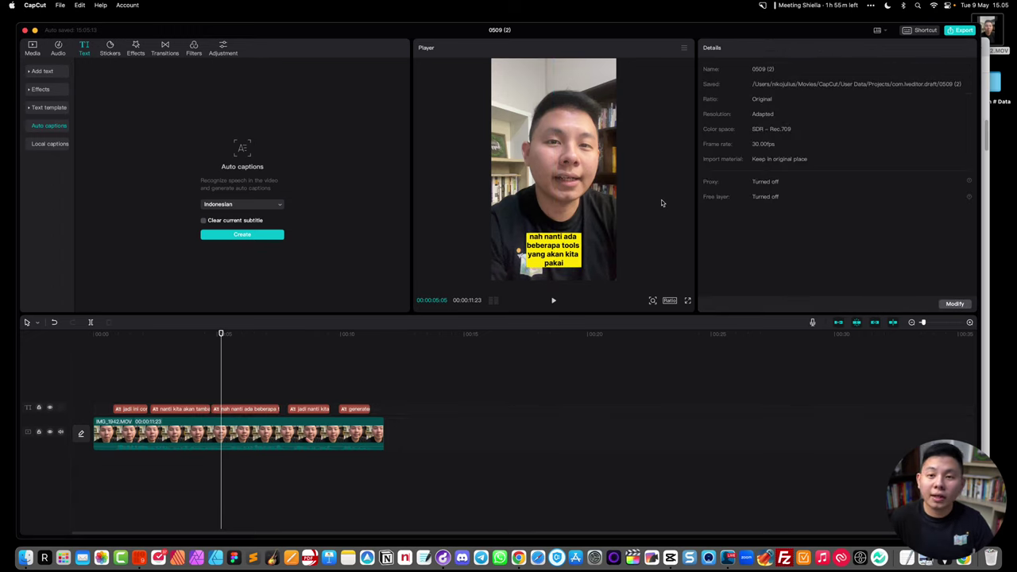
click(653, 380)
Switch to Happy Scribe in the browser and open the IMG_1942.MOV file in its subtitle editor.
key(super+Tab)
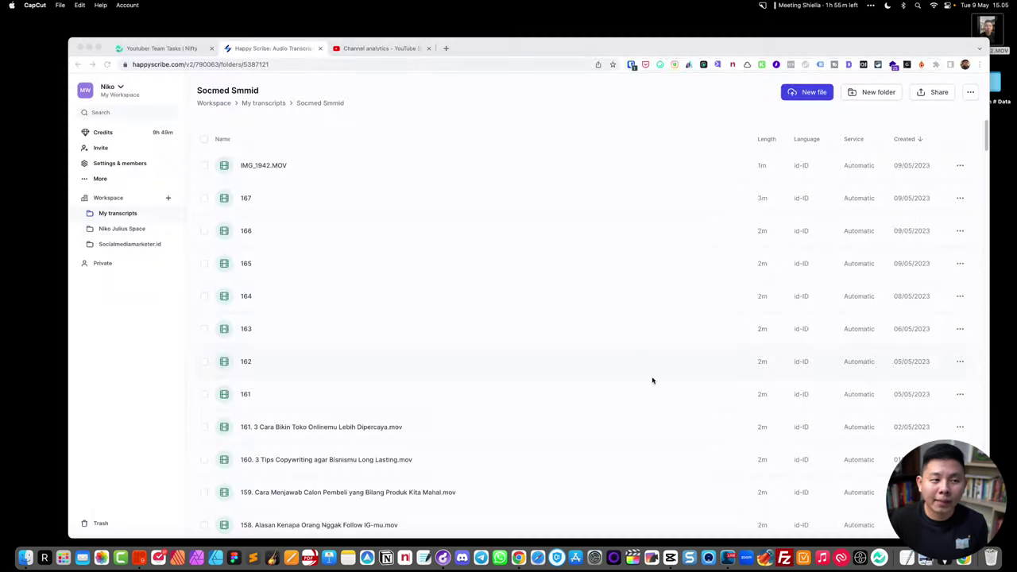
click(99, 49)
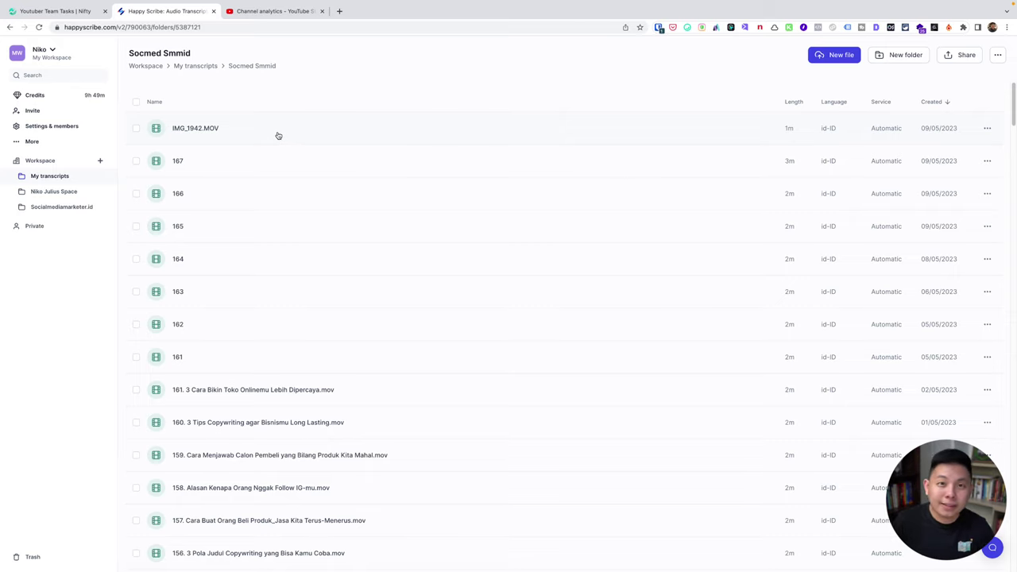
click(278, 135)
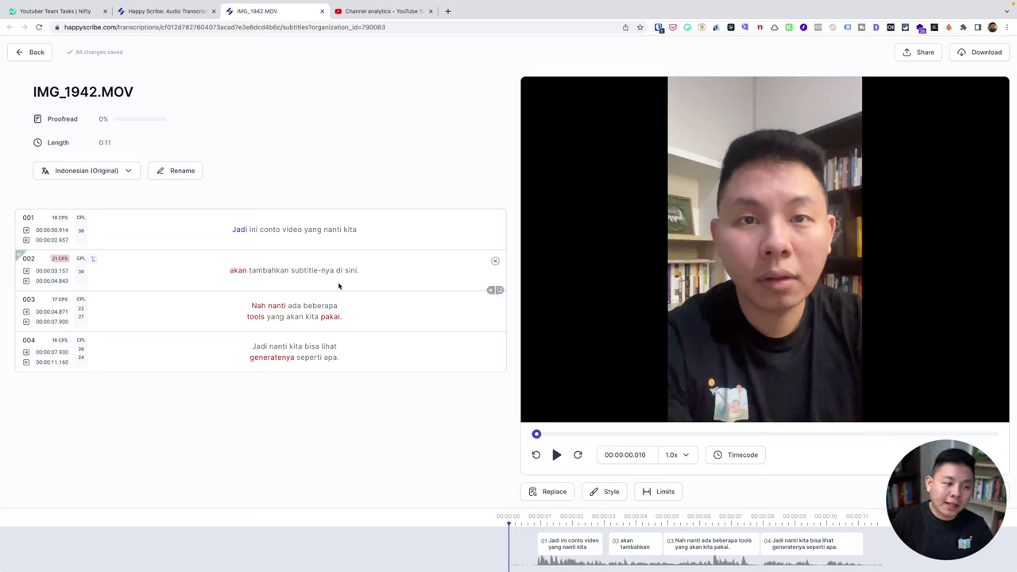
Play part of the video and correct "conto" to "contoh" in the first subtitle.
click(279, 229)
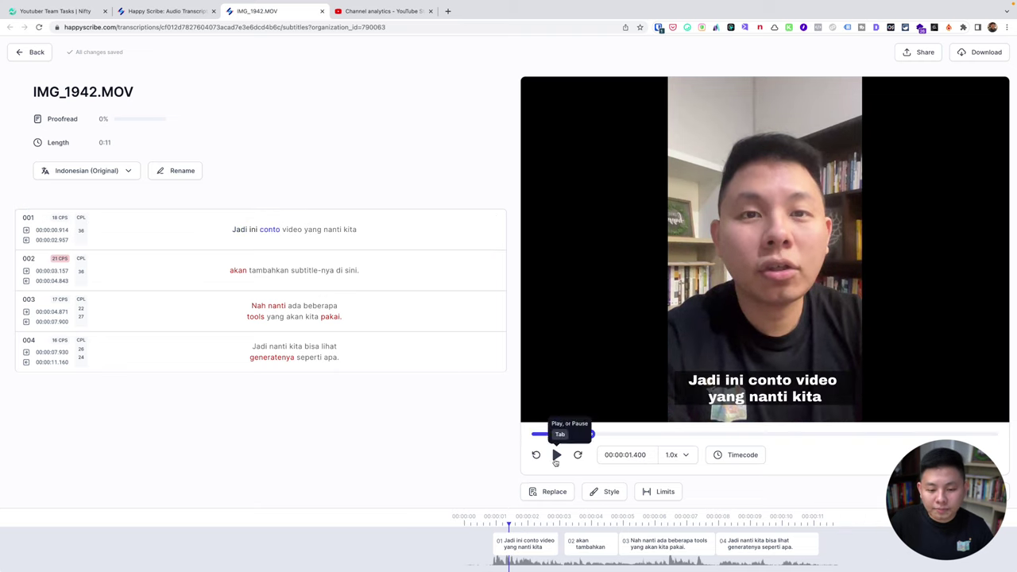
click(556, 454)
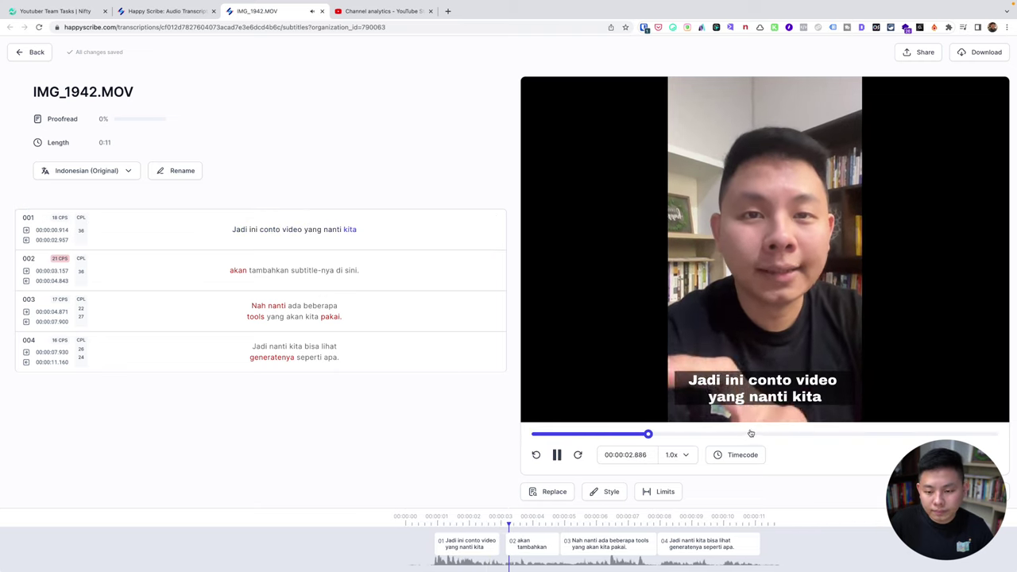
click(557, 454)
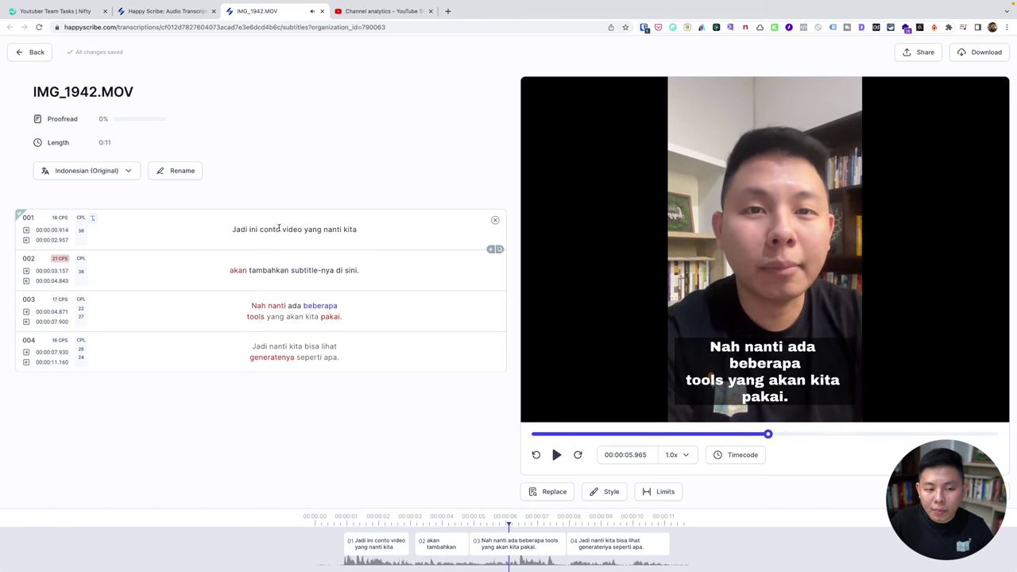
text(h)
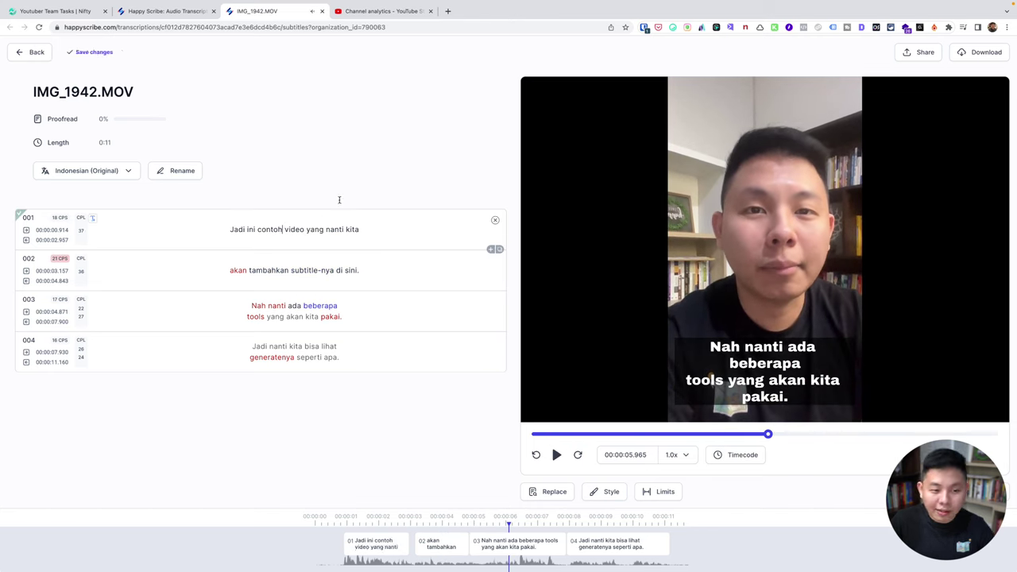
Play the rest of the video to check the remaining subtitles against the speech.
click(556, 456)
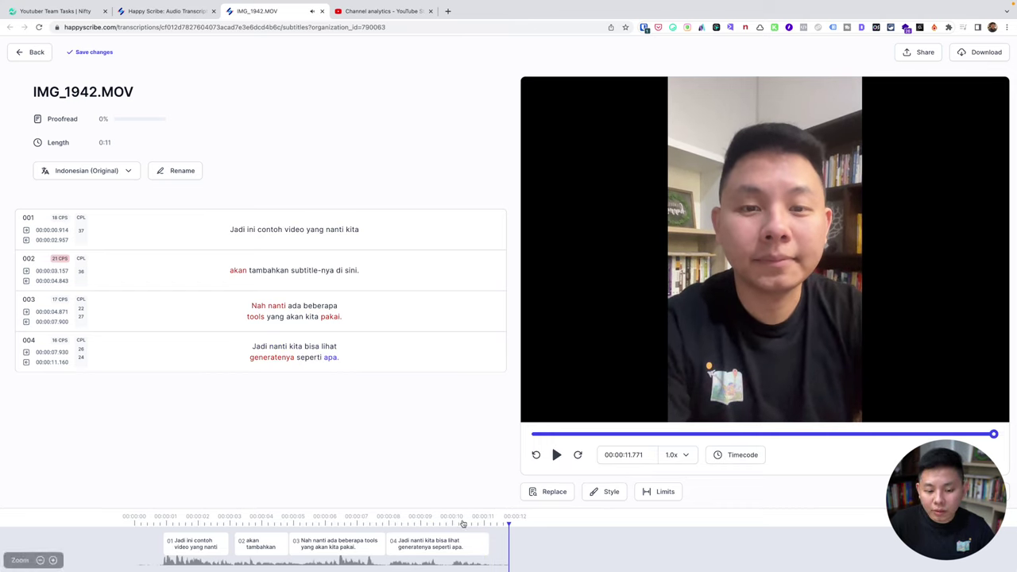
click(451, 547)
click(592, 536)
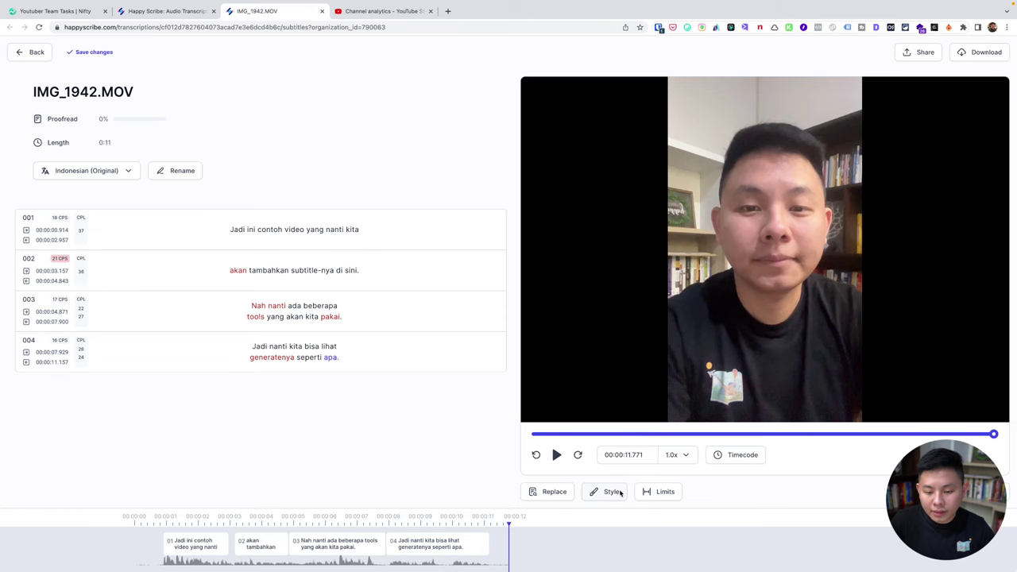
Format the subtitles with the Helvetica font and the Outline background style.
click(608, 491)
click(534, 268)
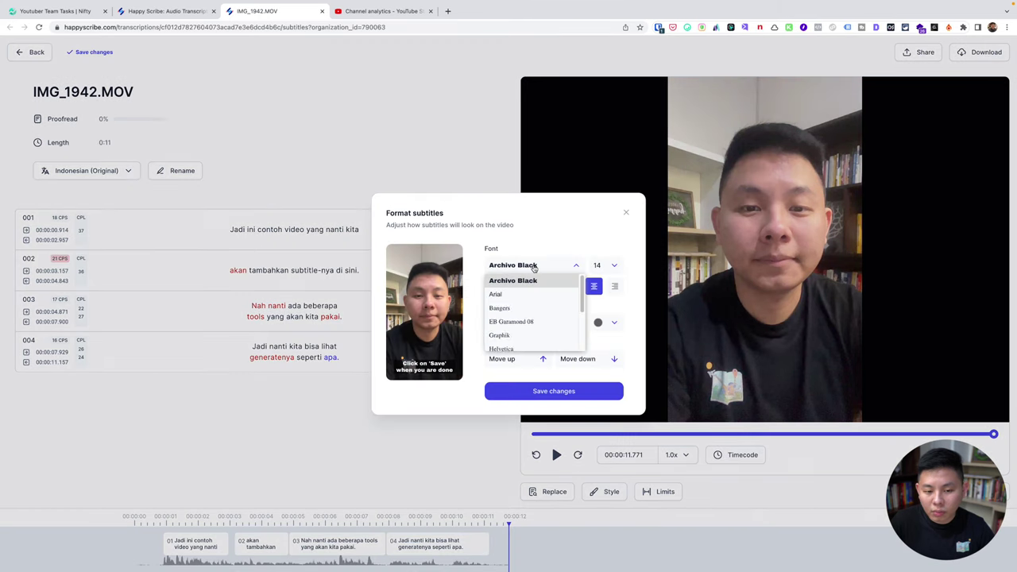
scroll(536, 326, down, 3)
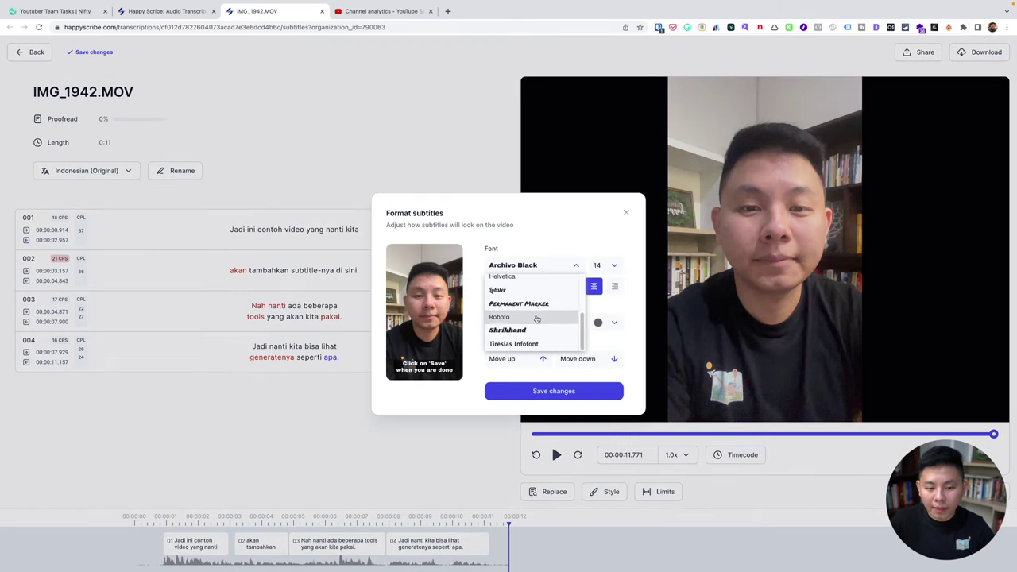
click(543, 285)
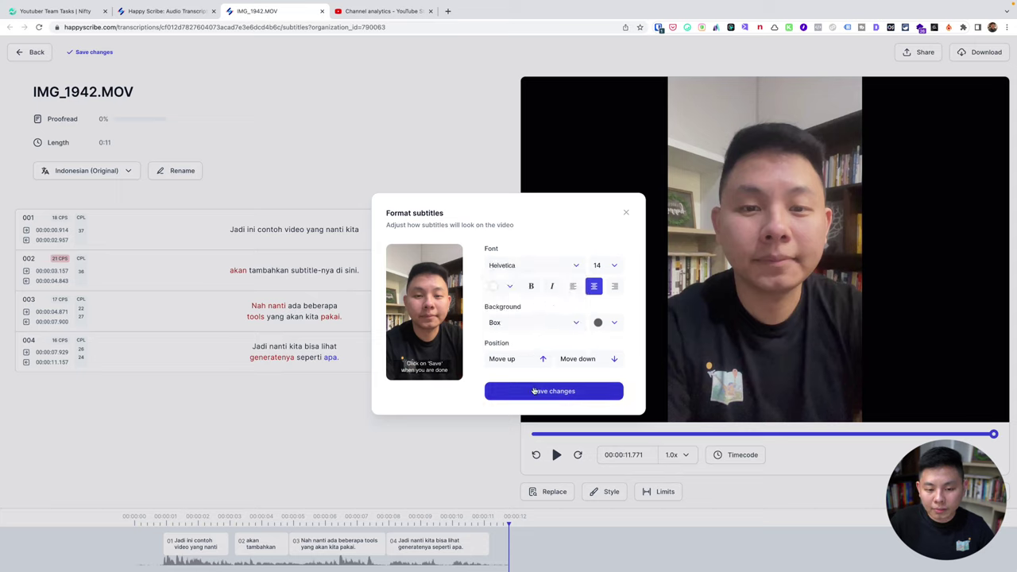
click(544, 325)
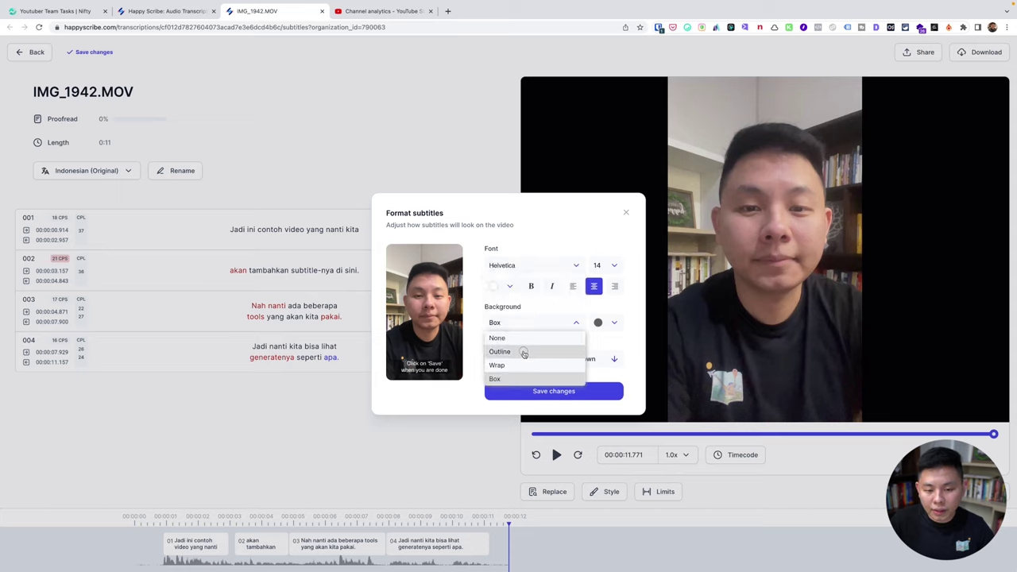
click(522, 354)
click(529, 324)
click(528, 322)
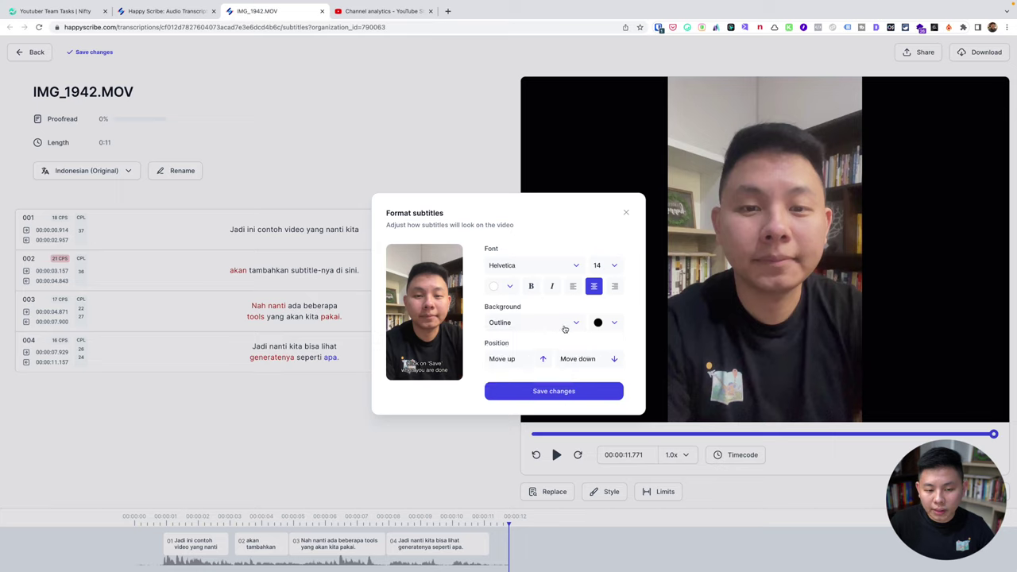
Adjust the vertical position of the subtitles so they sit higher on the video.
click(531, 360)
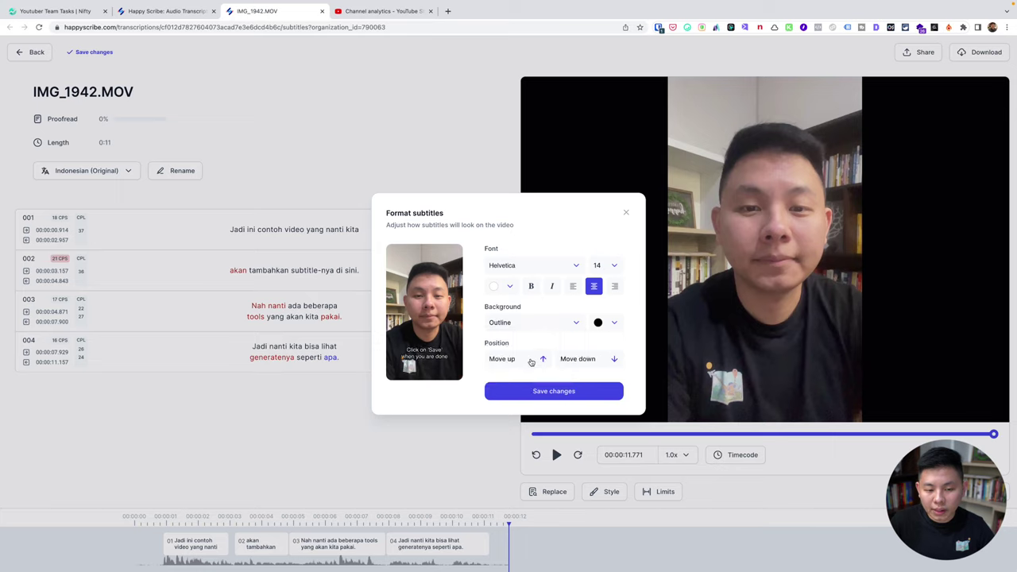
click(583, 359)
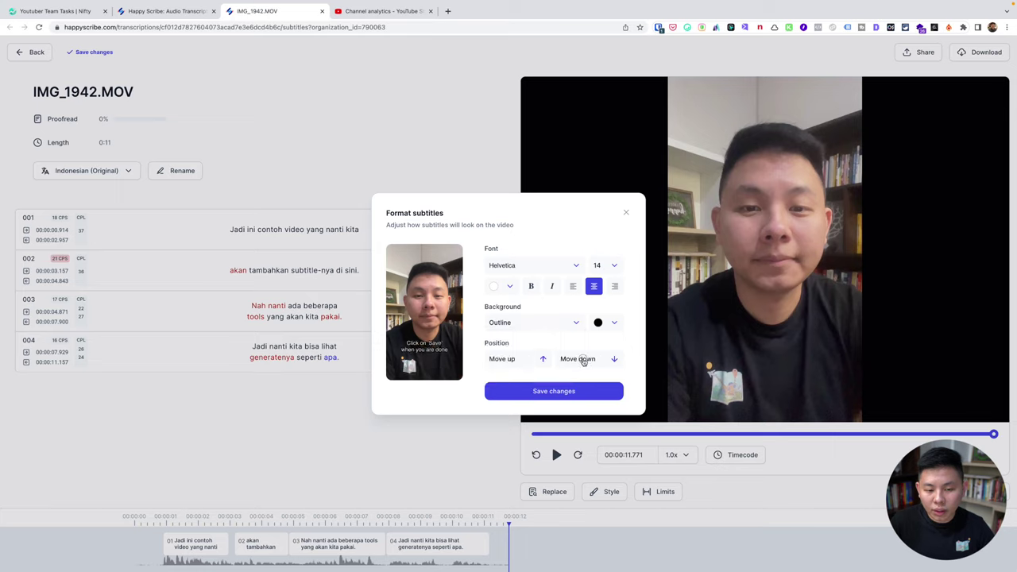
click(536, 359)
click(535, 358)
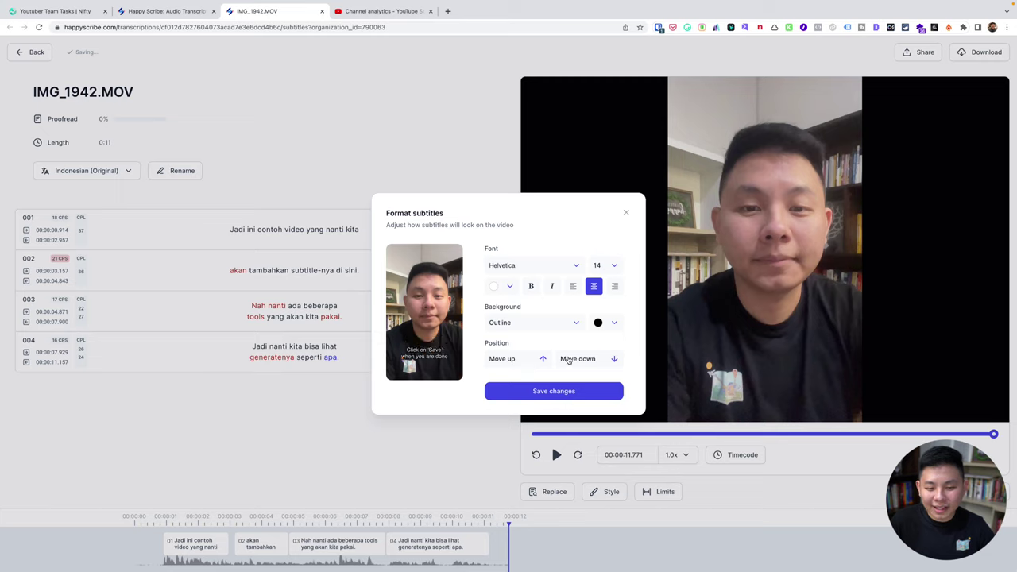
Try orange and white for the subtitle outline, set it back to black, and save the formatting changes.
click(602, 322)
click(610, 341)
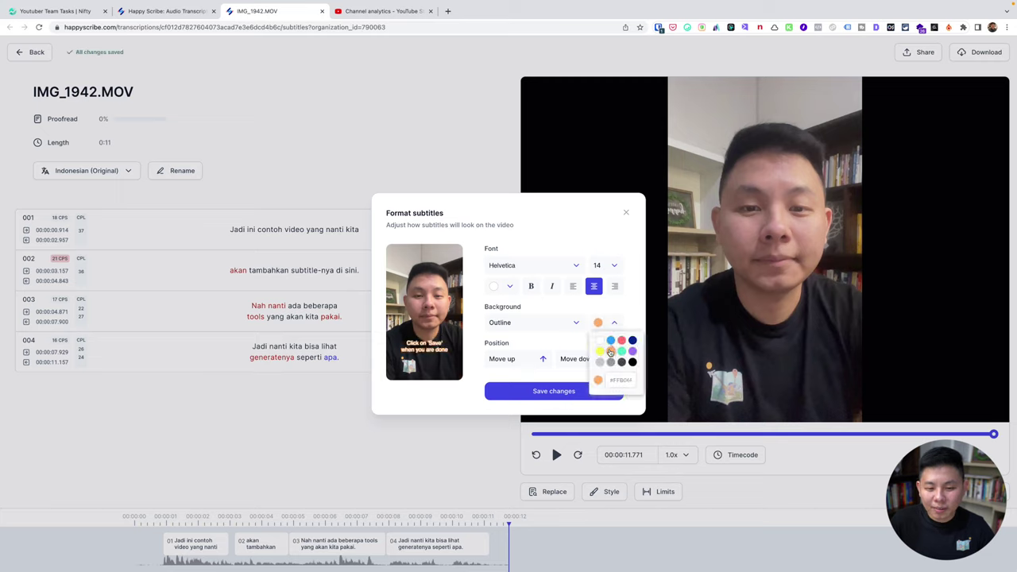
click(600, 341)
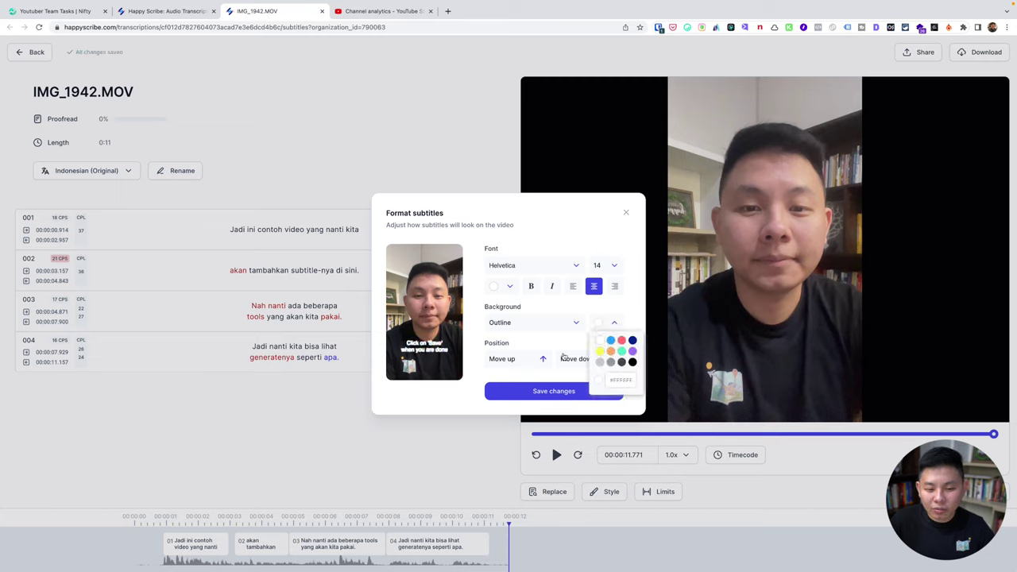
click(632, 362)
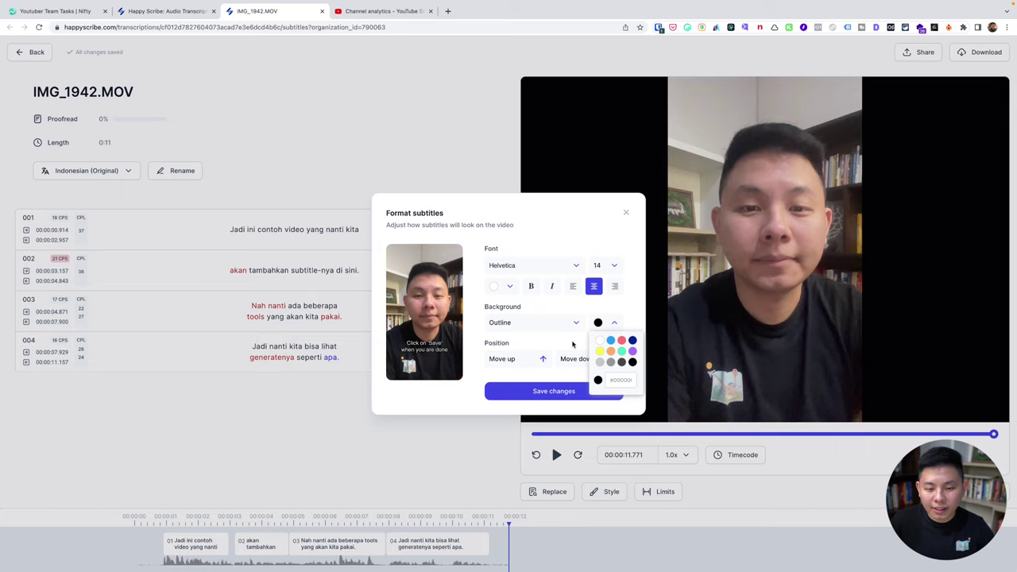
click(574, 346)
click(567, 390)
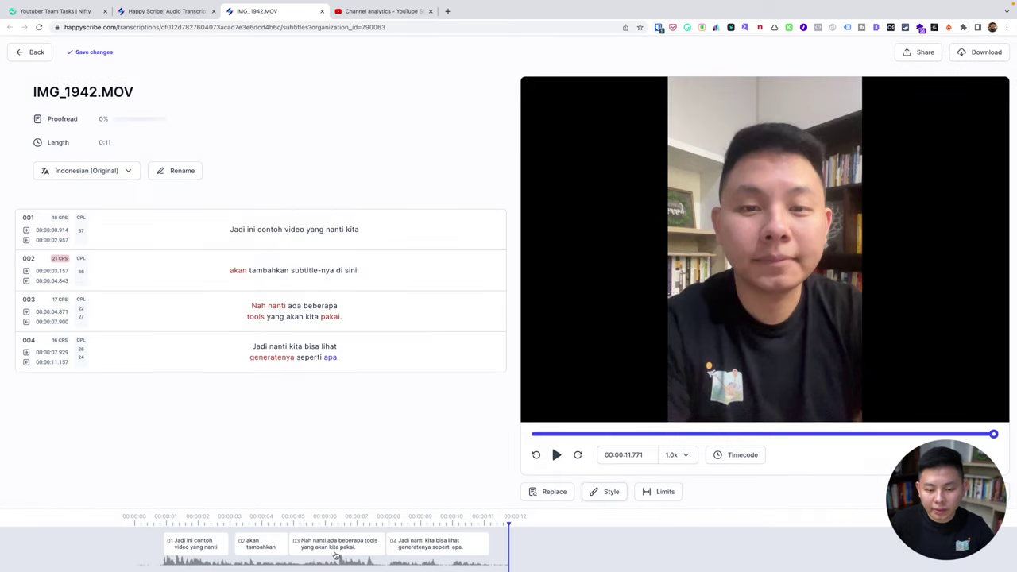
Play the video with the restyled subtitles and review the available download options without exporting.
click(178, 548)
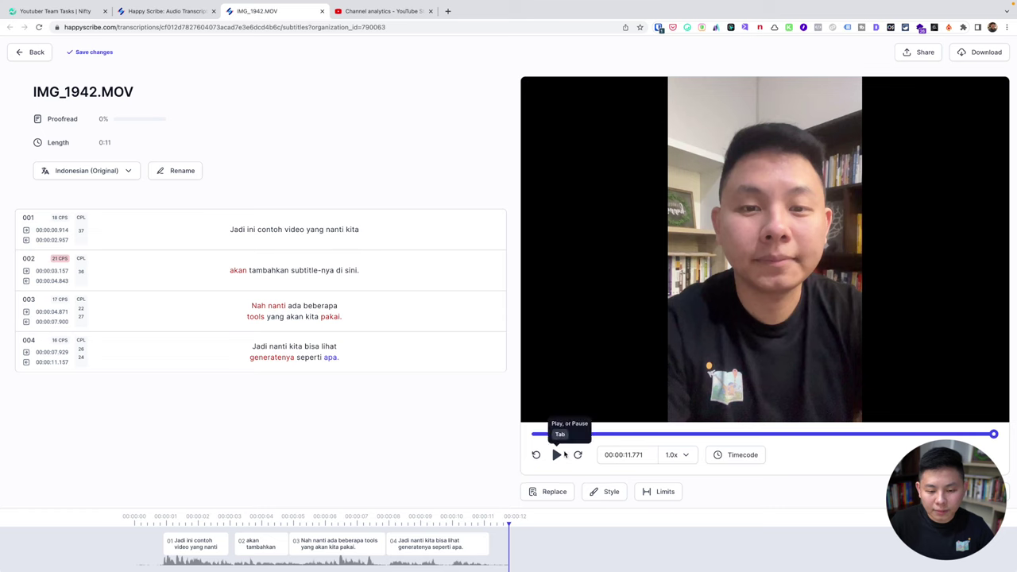
click(556, 454)
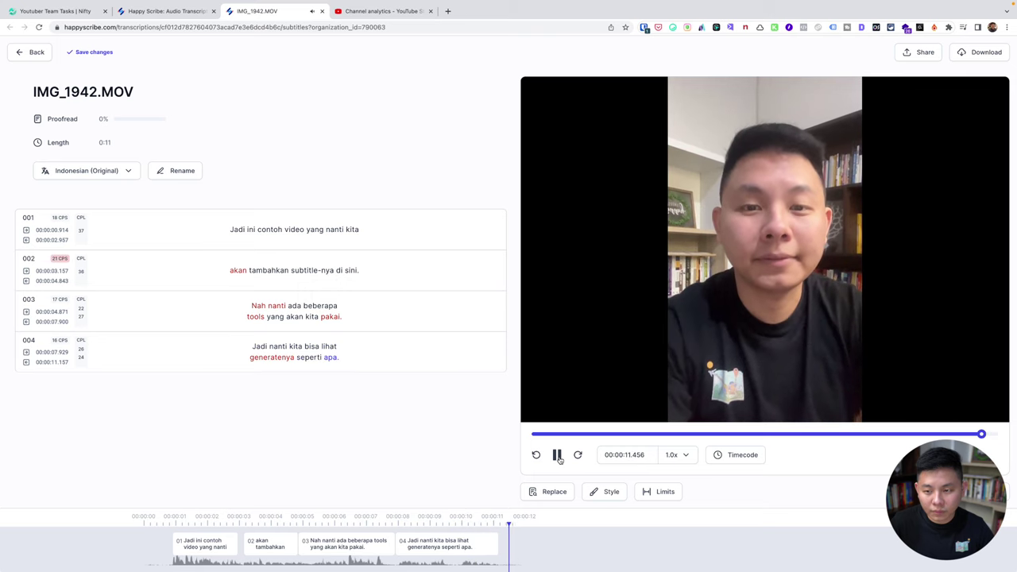
click(993, 57)
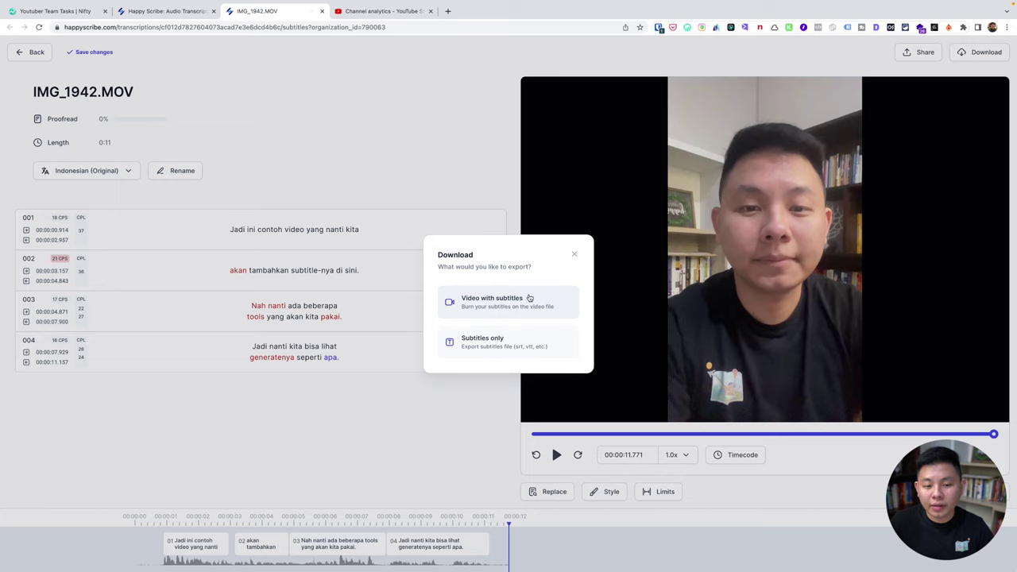
click(576, 254)
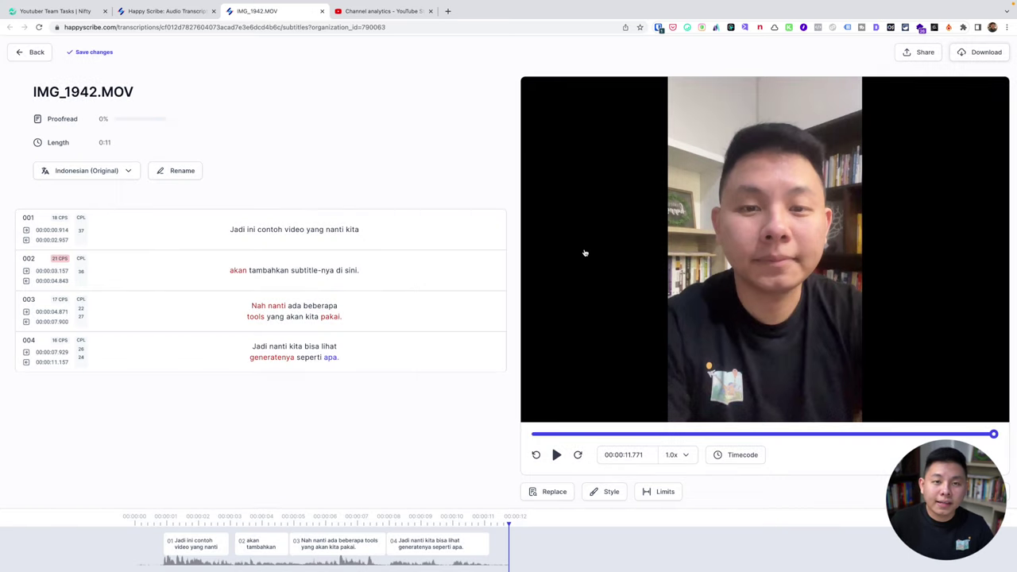